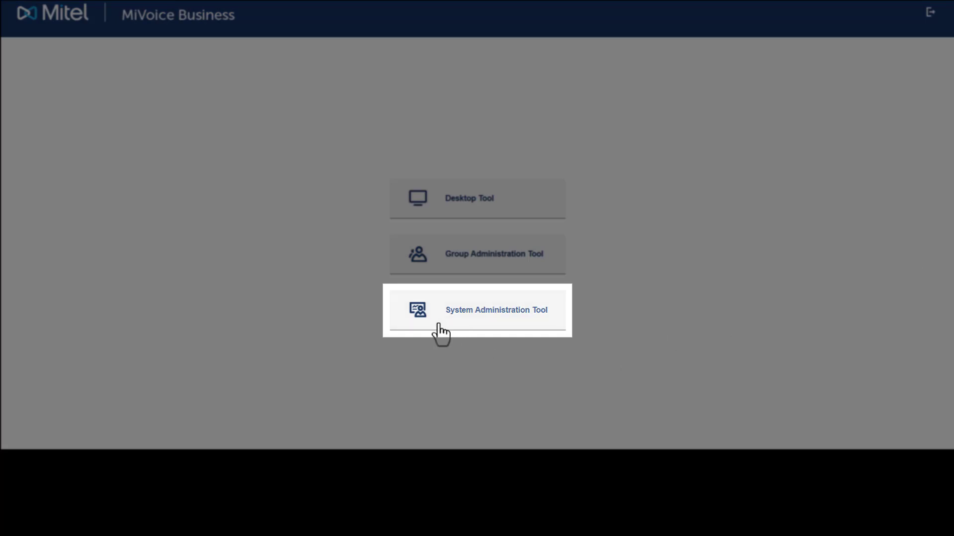
Launch the System Administration Tool and open the IP Consoles form for attendants under Users and Devices
{"action": "left_click", "coordinate": [438, 326]}
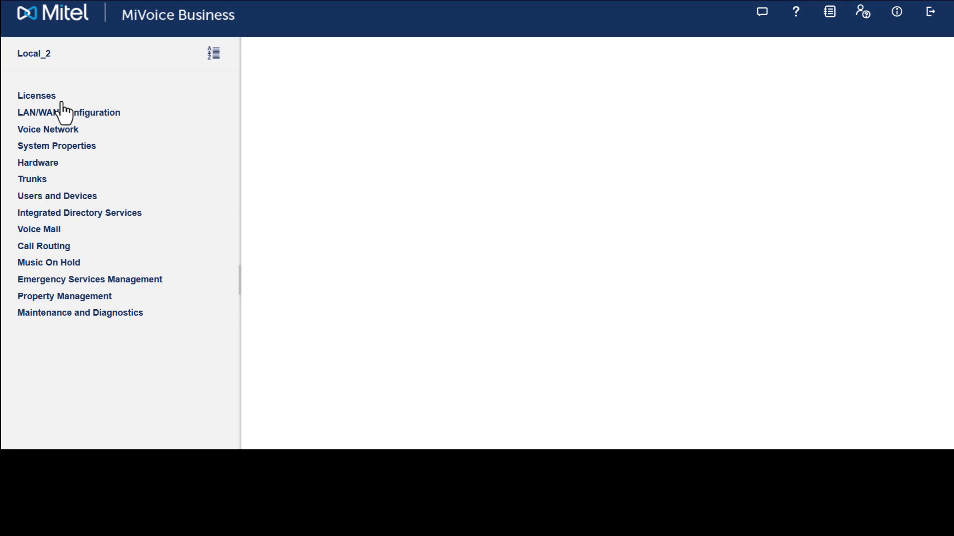
{"action": "left_click", "coordinate": [19, 98]}
{"action": "left_click", "coordinate": [112, 117]}
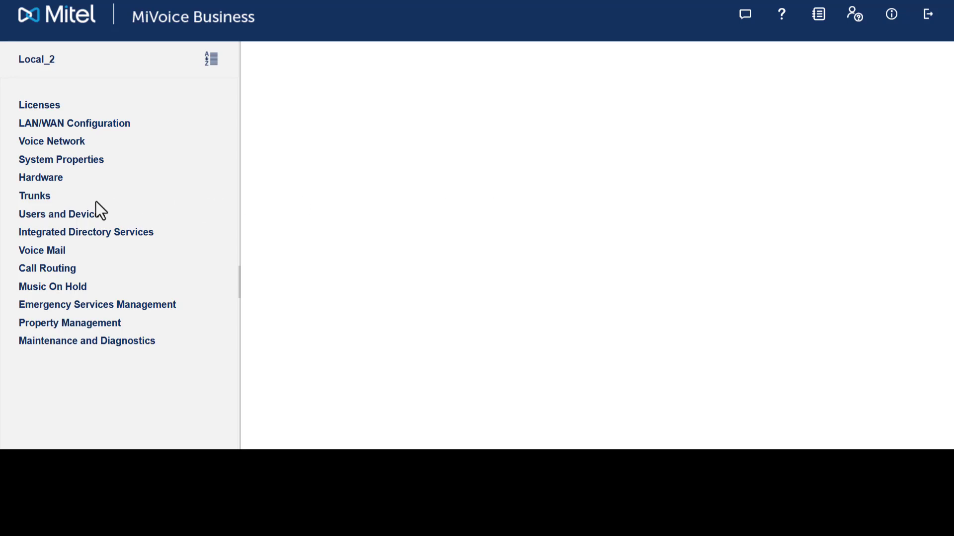
{"action": "left_click", "coordinate": [83, 217]}
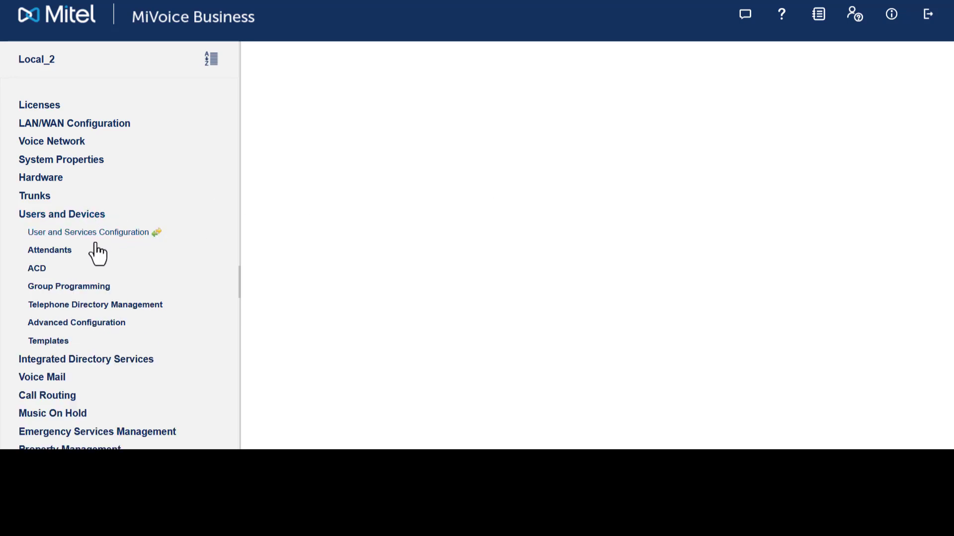
{"action": "left_click", "coordinate": [56, 254]}
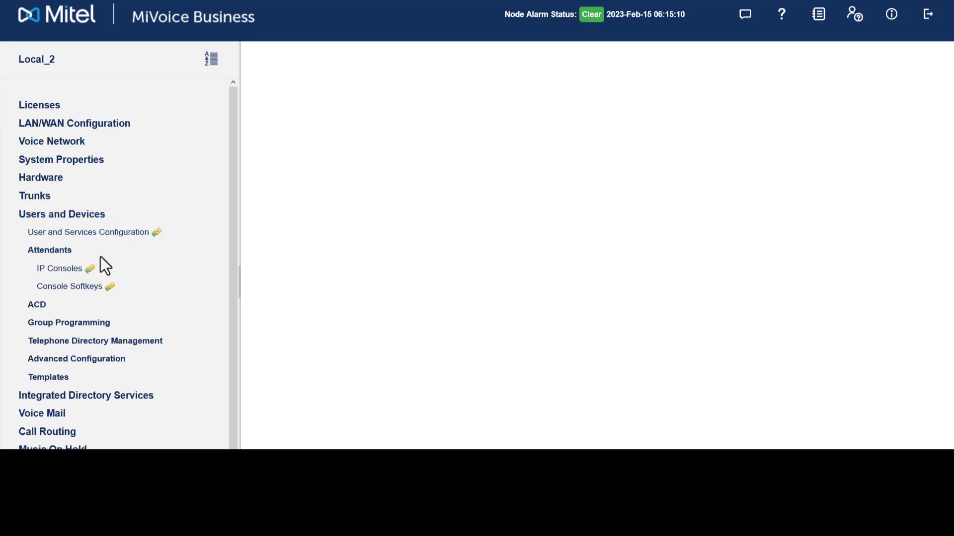
{"action": "left_click", "coordinate": [67, 271]}
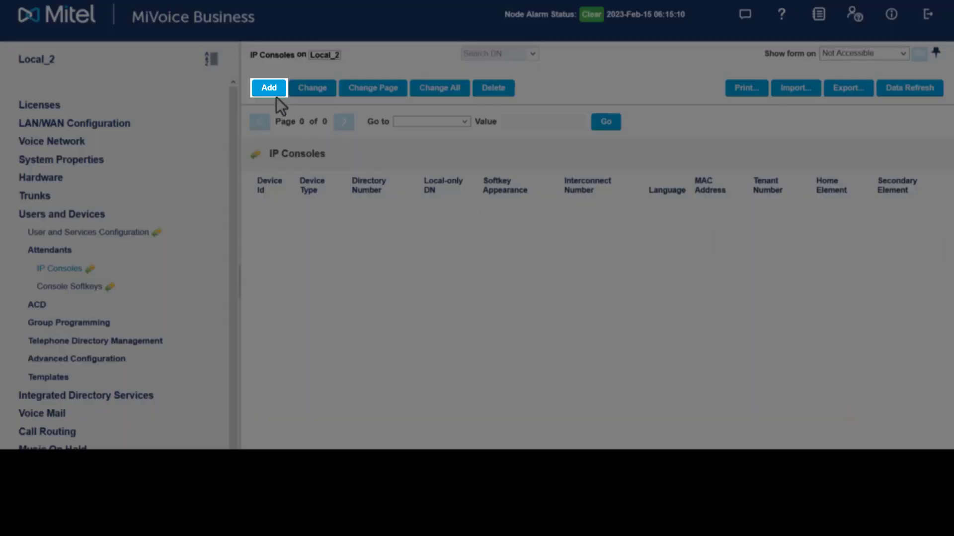
Add an IP console of type MiVoice Business Console with directory number 1999, softkey appearance 7 and interconnect number 1, and save it
{"action": "left_click", "coordinate": [274, 96]}
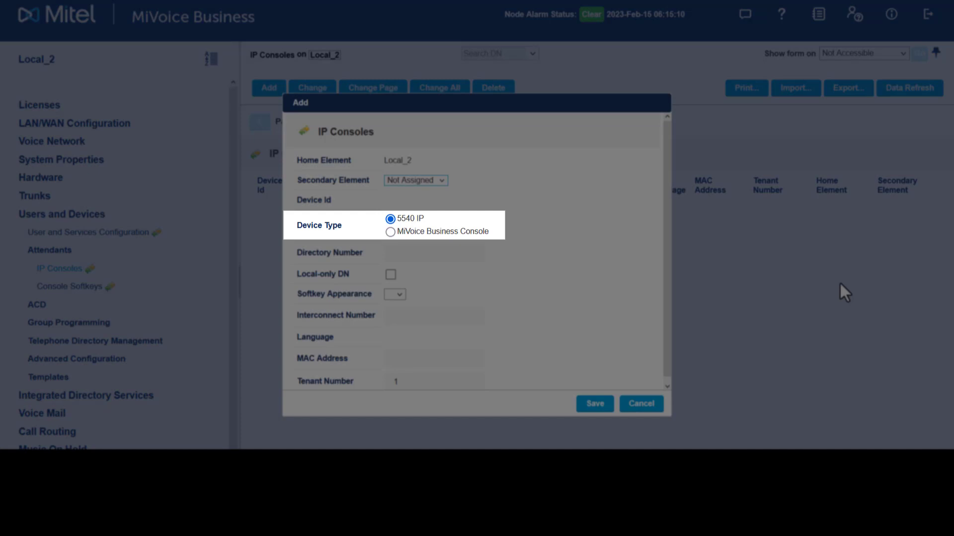
{"action": "left_click", "coordinate": [390, 233]}
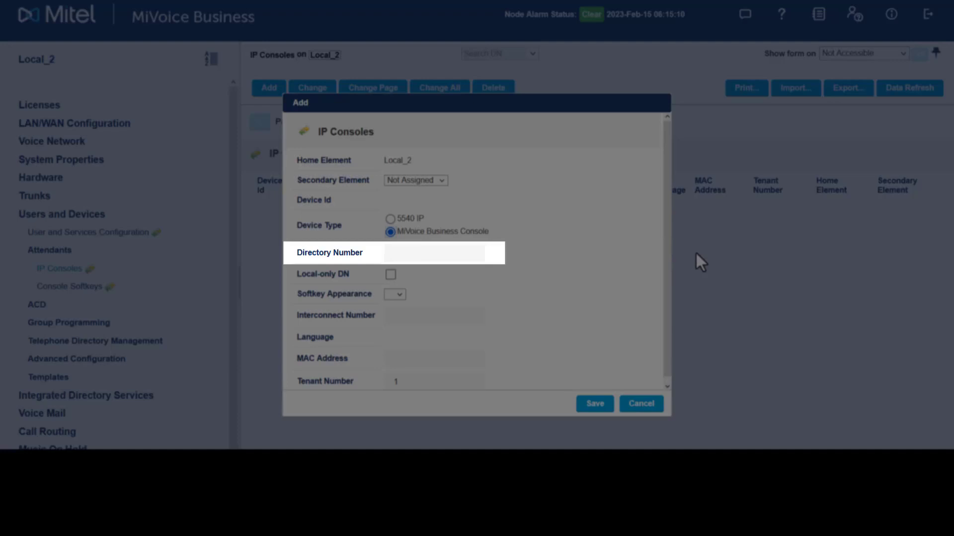
{"action": "left_click", "coordinate": [460, 253]}
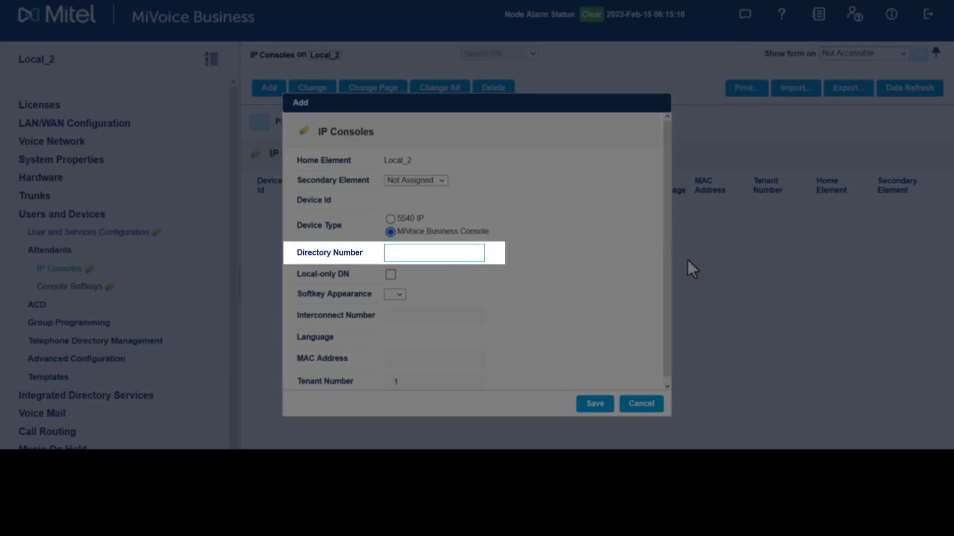
{"action": "type", "text": "1999"}
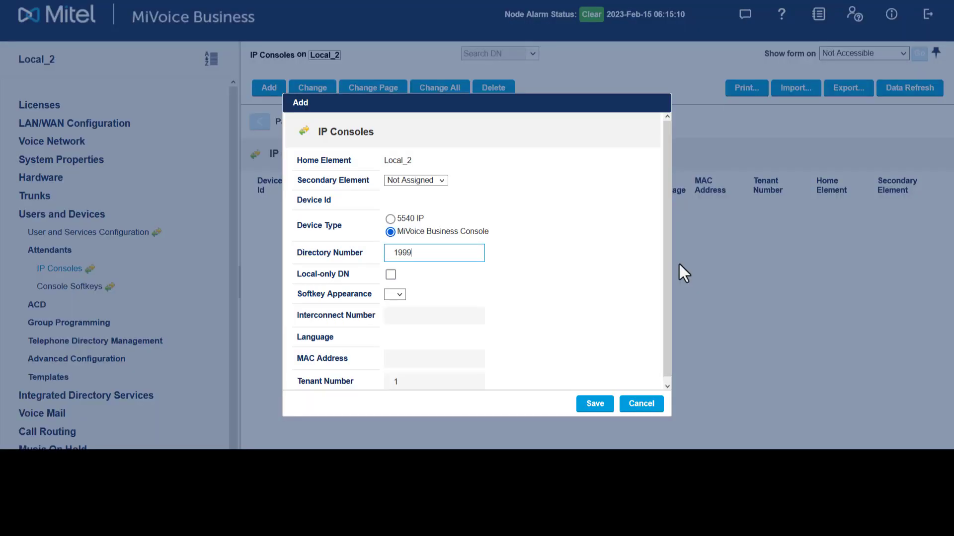
{"action": "left_click", "coordinate": [400, 296]}
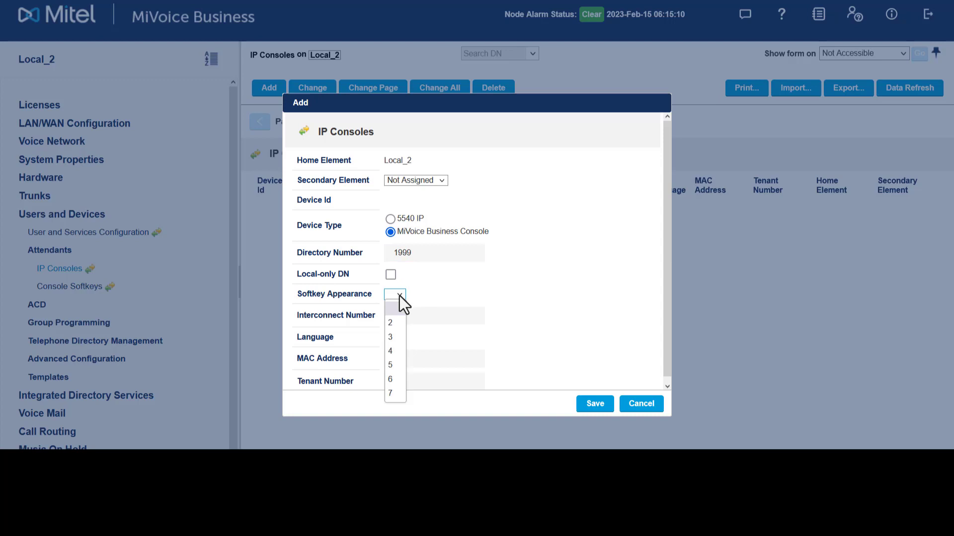
{"action": "left_click", "coordinate": [397, 394]}
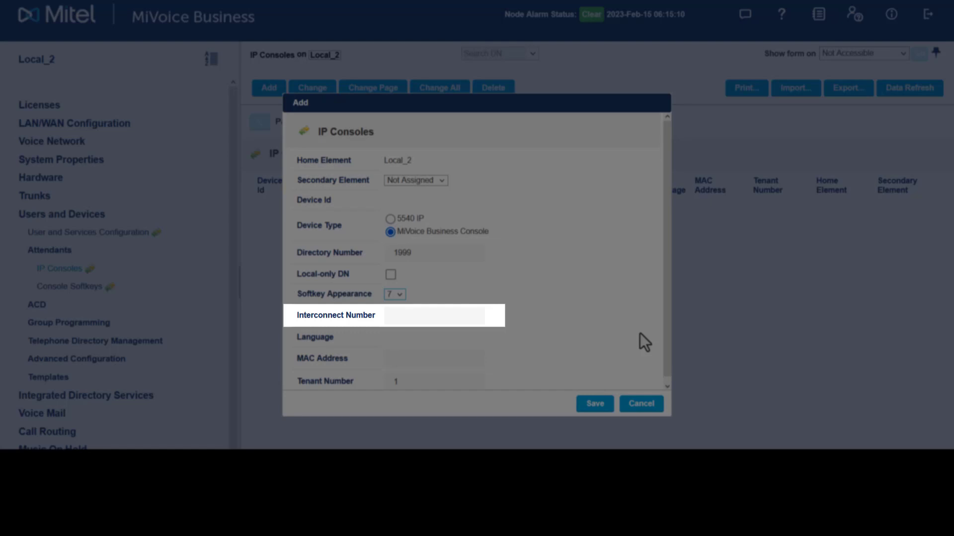
{"action": "left_click", "coordinate": [422, 314]}
{"action": "type", "text": "1"}
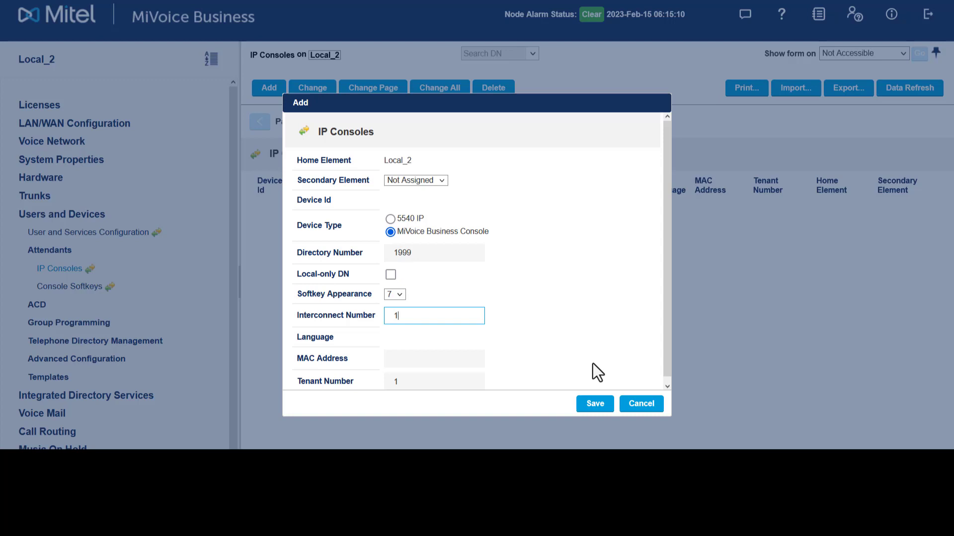
{"action": "left_click", "coordinate": [592, 405]}
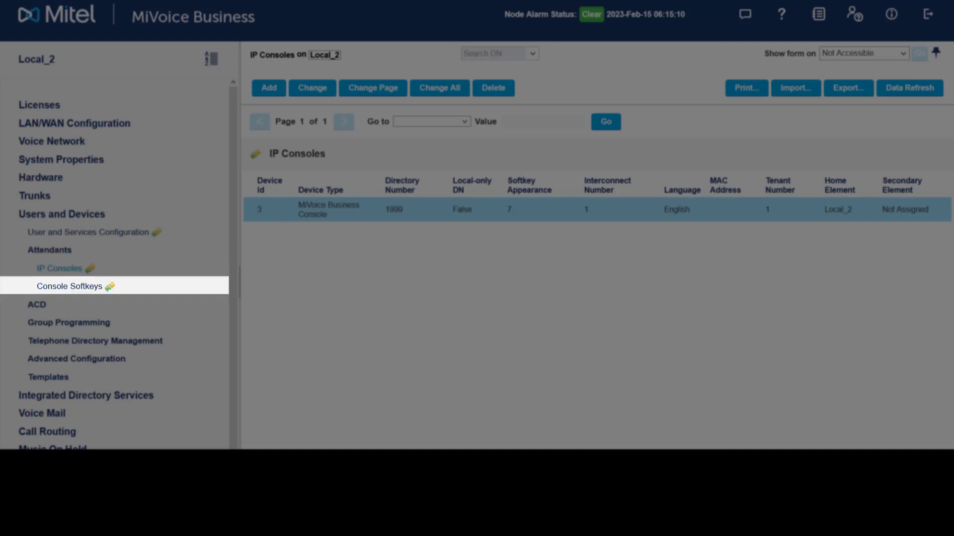
In the Console Softkeys form, assign directory number 0 to softkey 4 and save the change
{"action": "left_click", "coordinate": [88, 292]}
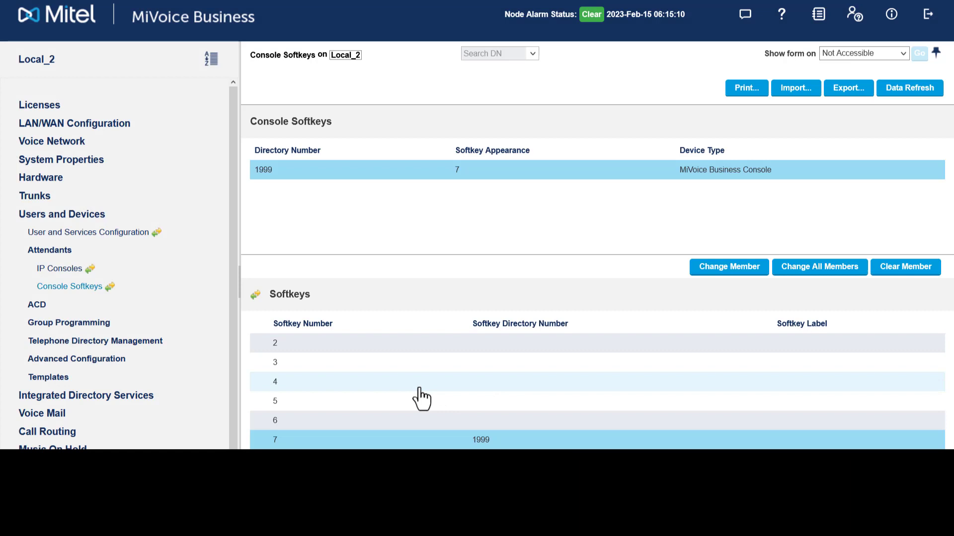
{"action": "left_click", "coordinate": [413, 387]}
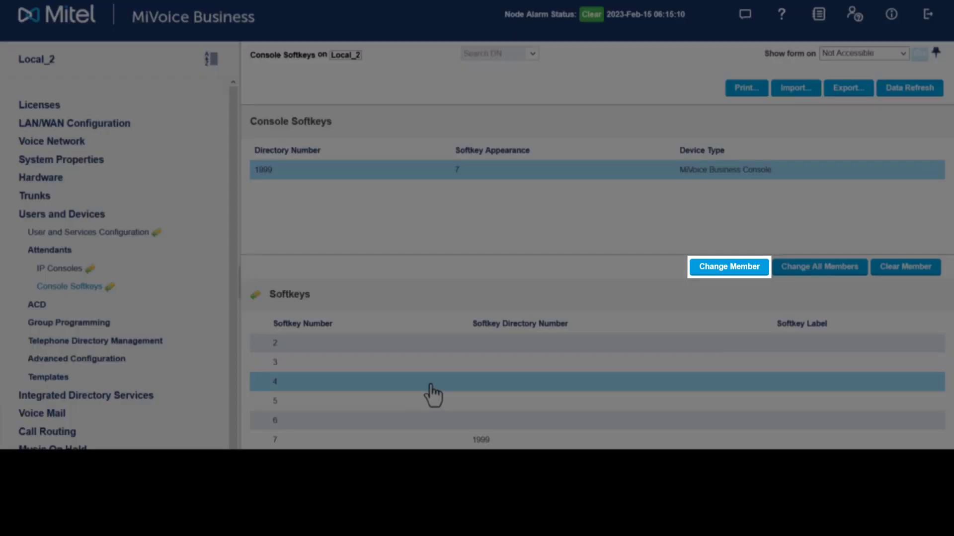
{"action": "left_click", "coordinate": [726, 268]}
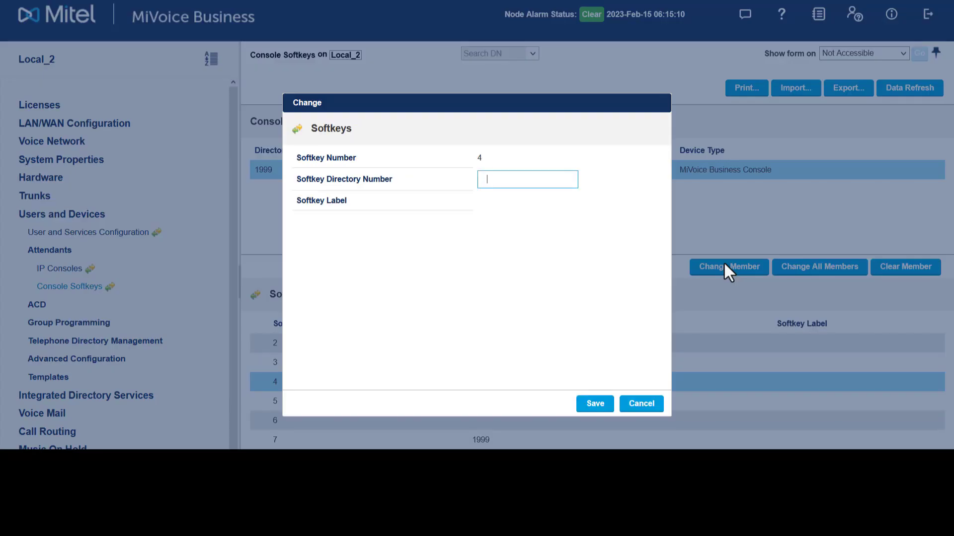
{"action": "type", "text": "0"}
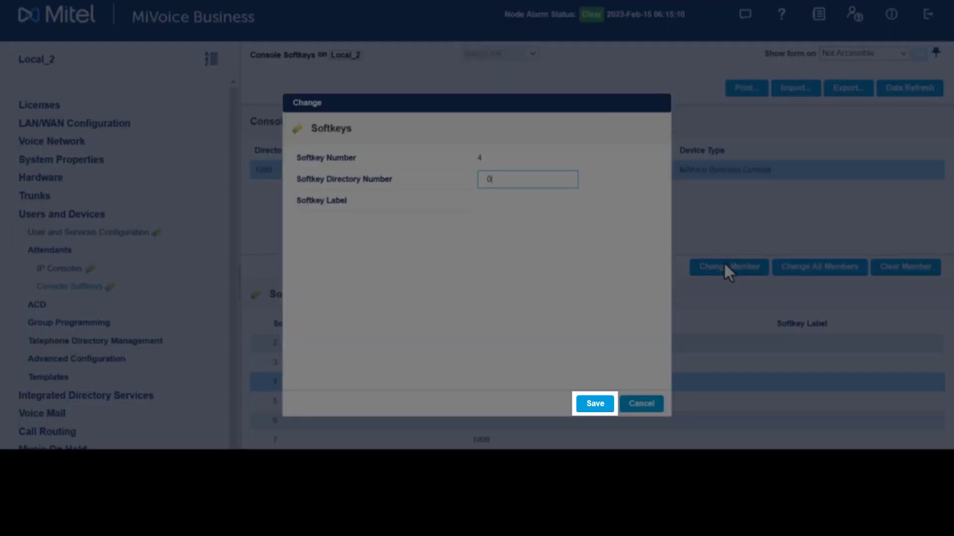
{"action": "left_click", "coordinate": [594, 405]}
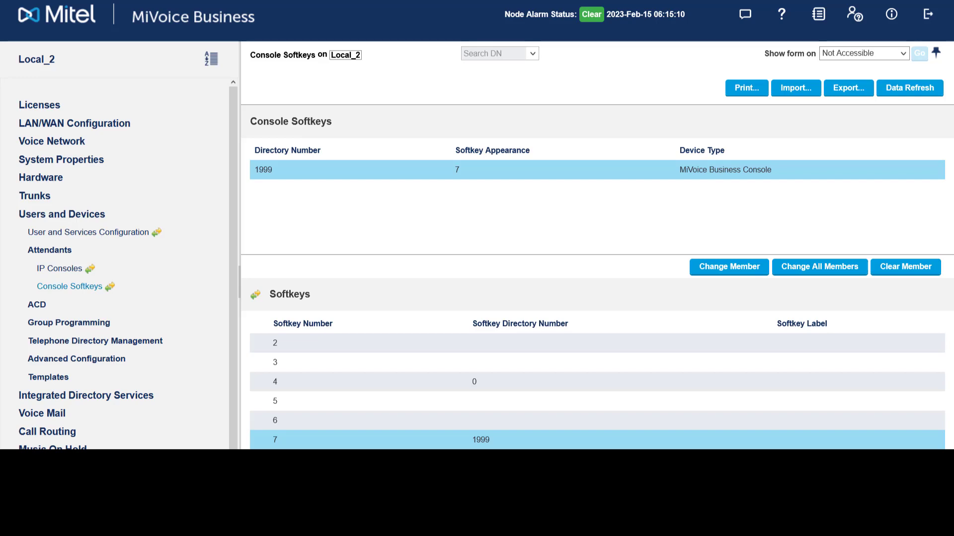
Add a Telephone Directory entry named Operator Calls with number 0, save it, and return to the Console Softkeys form
{"action": "scroll", "coordinate": [477, 223], "scroll_direction": "down", "scroll_amount": 1}
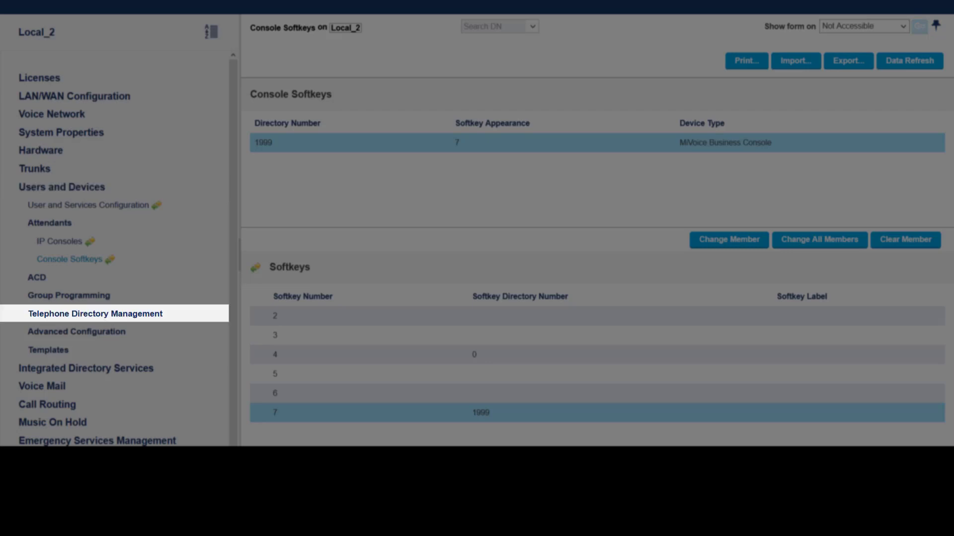
{"action": "left_click", "coordinate": [121, 317]}
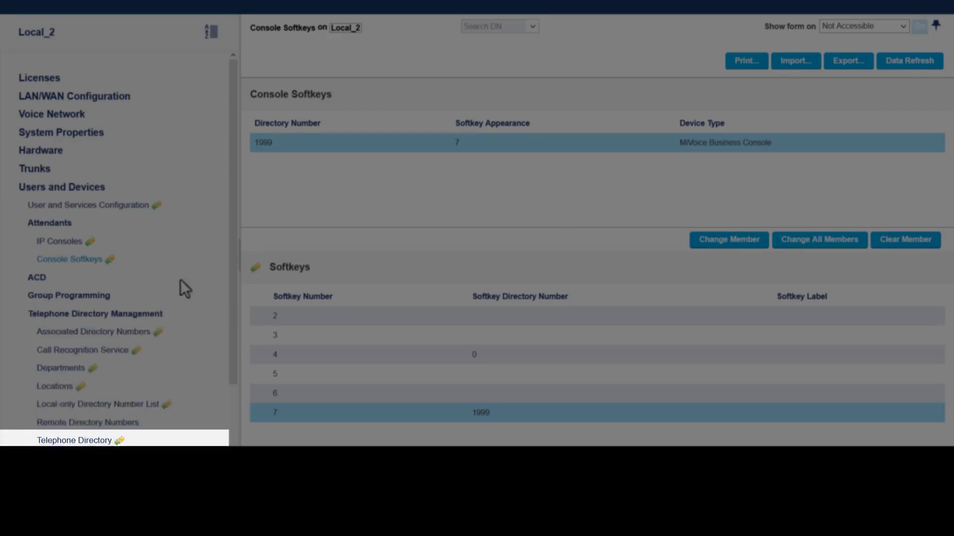
{"action": "left_click", "coordinate": [74, 440]}
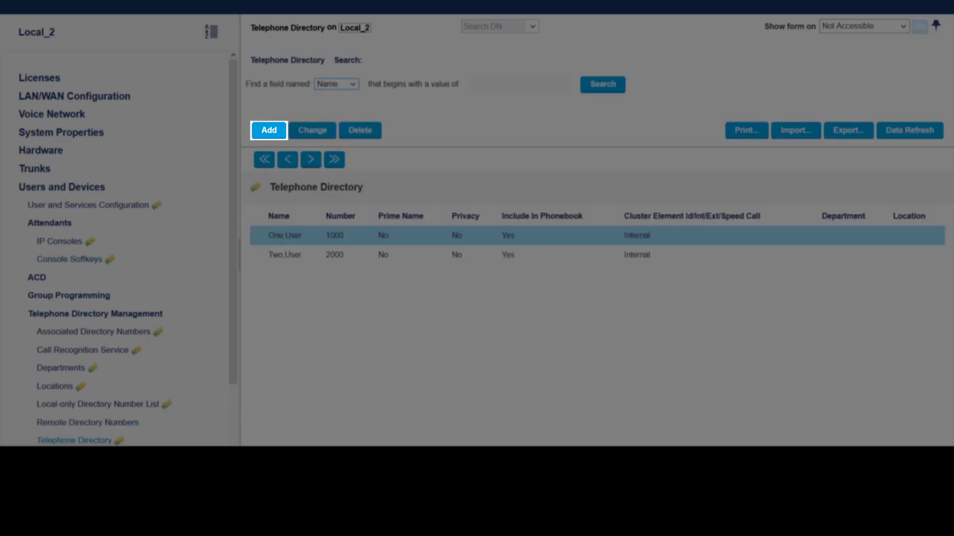
{"action": "left_click", "coordinate": [272, 134]}
{"action": "type", "text": "Operator Calls"}
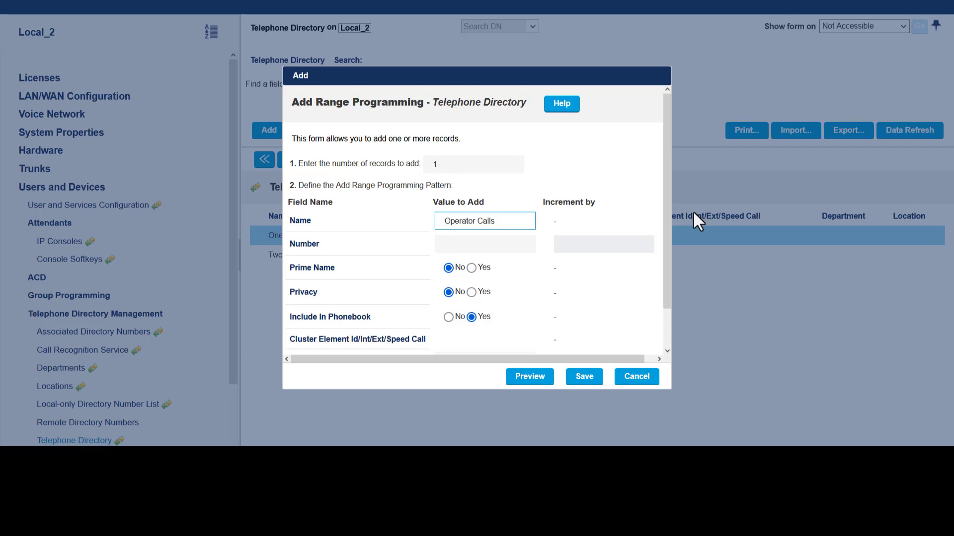
{"action": "key", "text": "Tab"}
{"action": "type", "text": "0"}
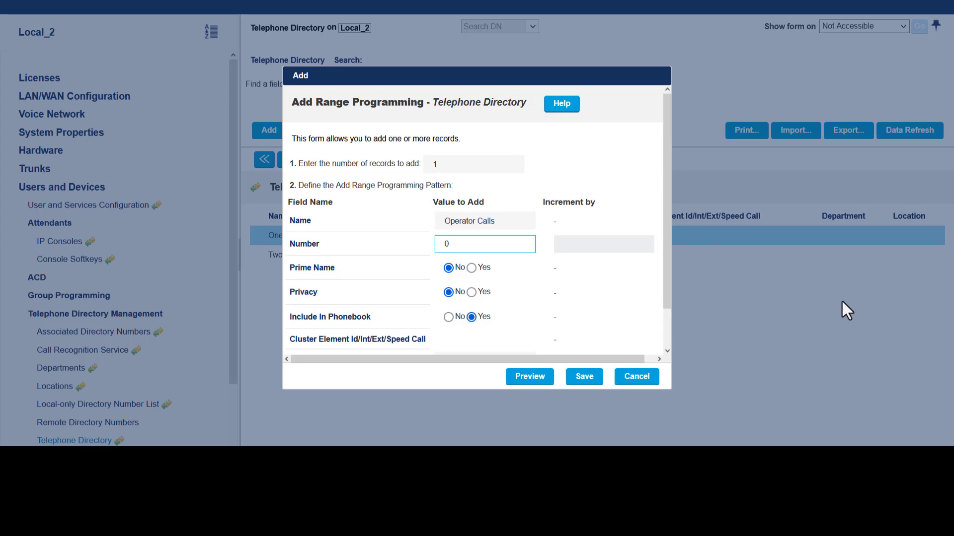
{"action": "left_click", "coordinate": [585, 380]}
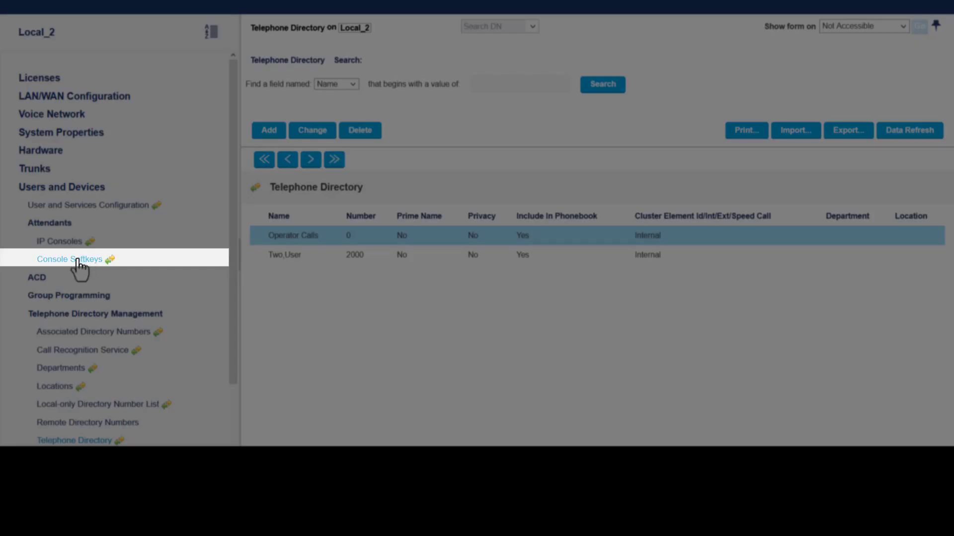
{"action": "left_click", "coordinate": [78, 260]}
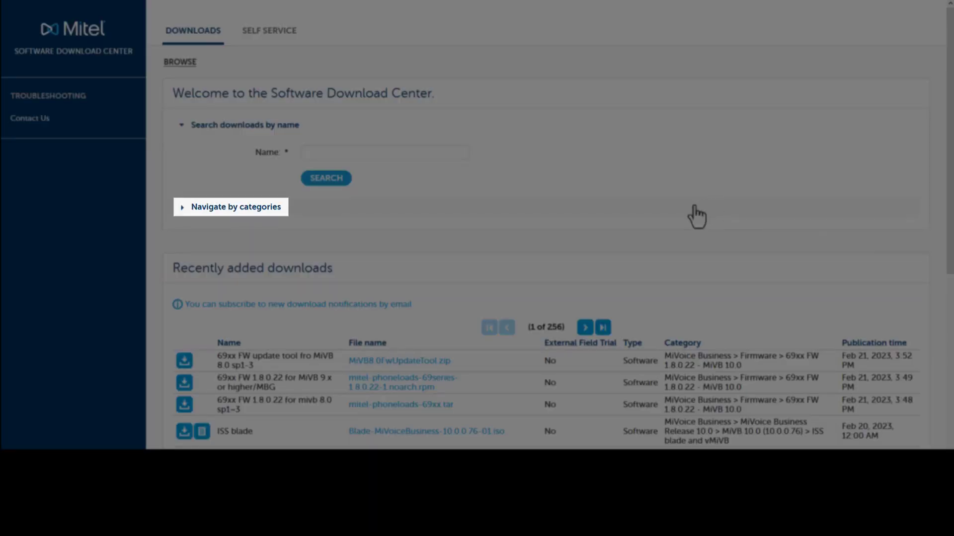
In the Mitel Software Download Center, browse the MiVoice Business Console category and open MiVBC 10.0.0.14 released with MiVB 10
{"action": "left_click", "coordinate": [182, 211]}
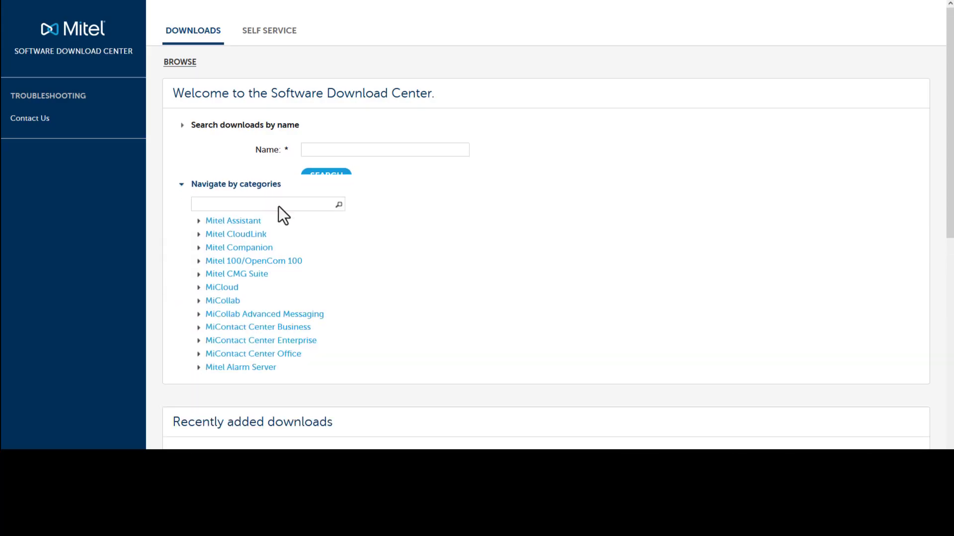
{"action": "scroll", "coordinate": [664, 272], "scroll_direction": "down", "scroll_amount": 5}
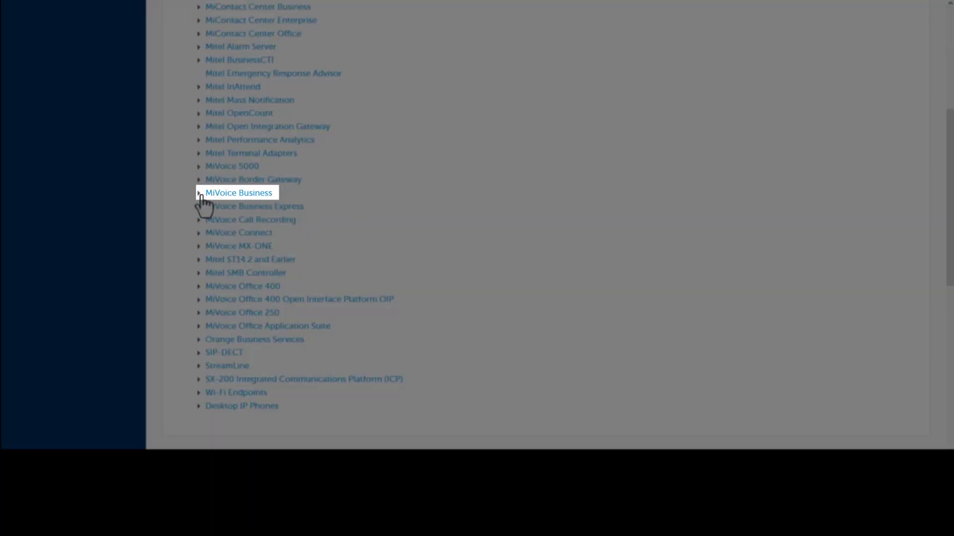
{"action": "left_click", "coordinate": [202, 196]}
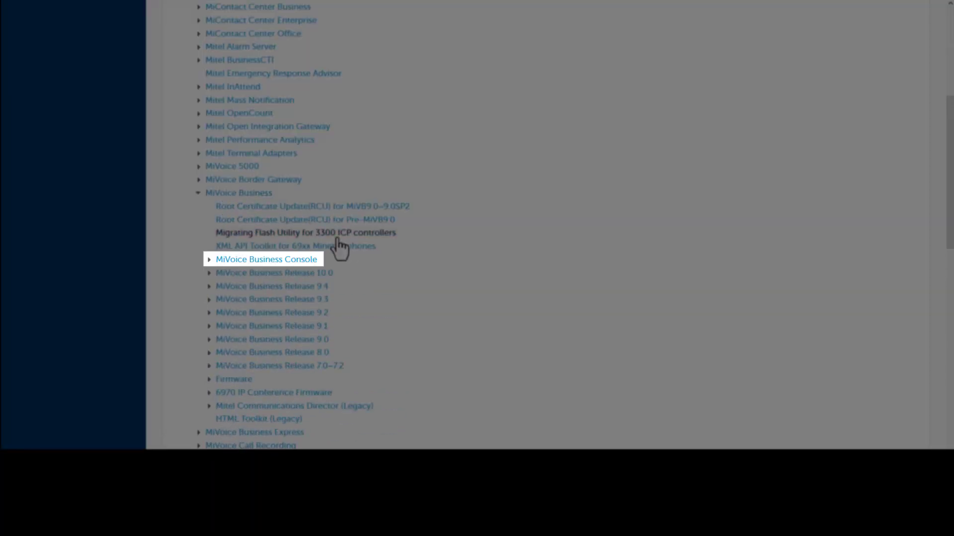
{"action": "left_click", "coordinate": [209, 260]}
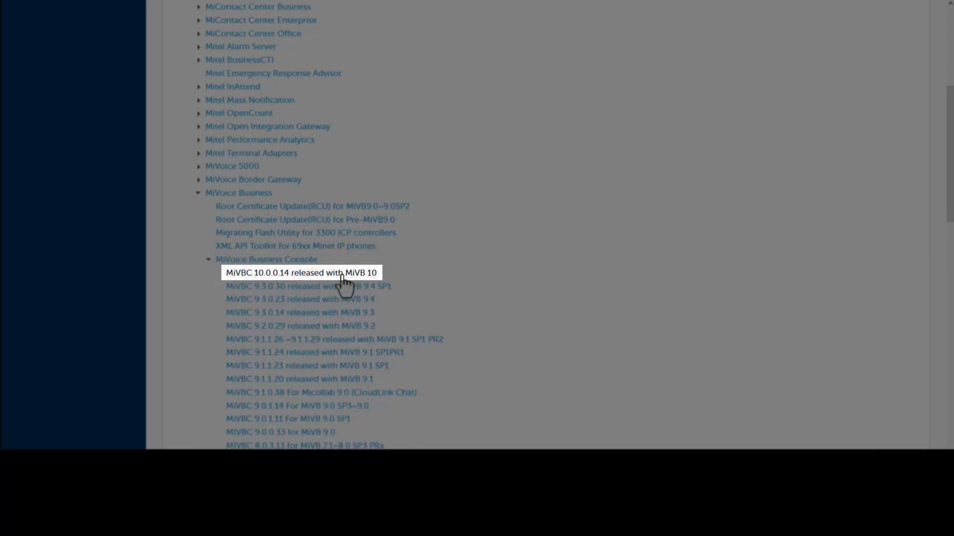
{"action": "left_click", "coordinate": [376, 276]}
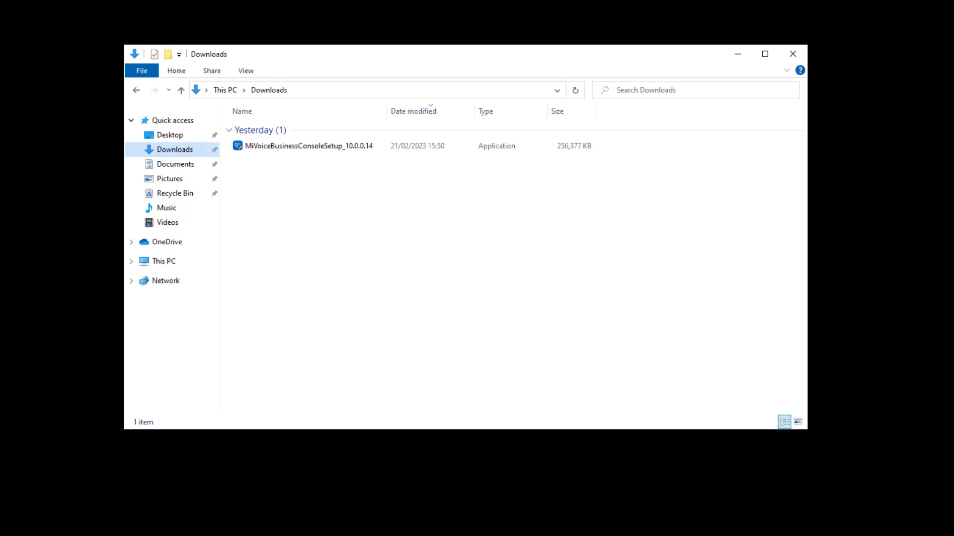
Run MiVoiceBusinessConsoleSetup_10.0.0.14 from the Downloads folder, allow it to make changes, and start the installation with English as console language
{"action": "left_click", "coordinate": [308, 147]}
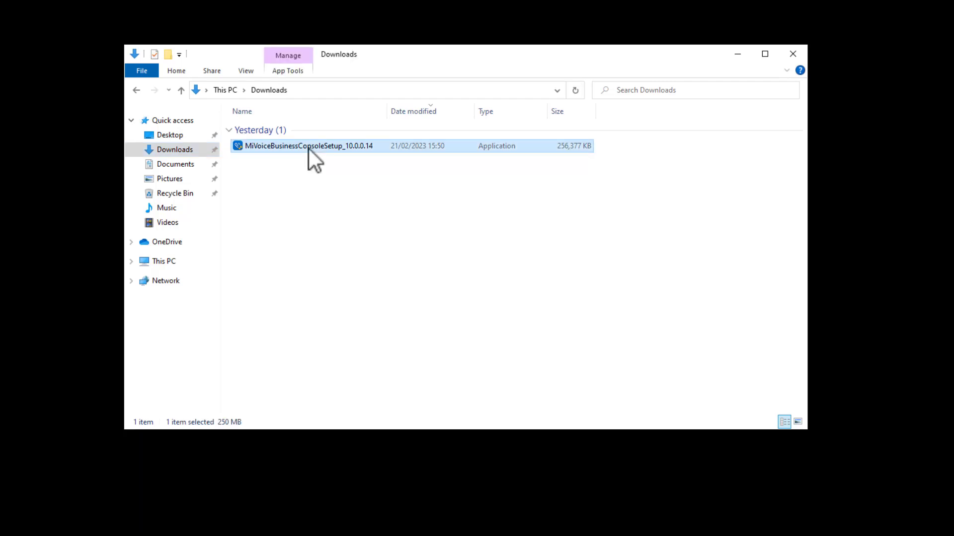
{"action": "double_click", "coordinate": [308, 148]}
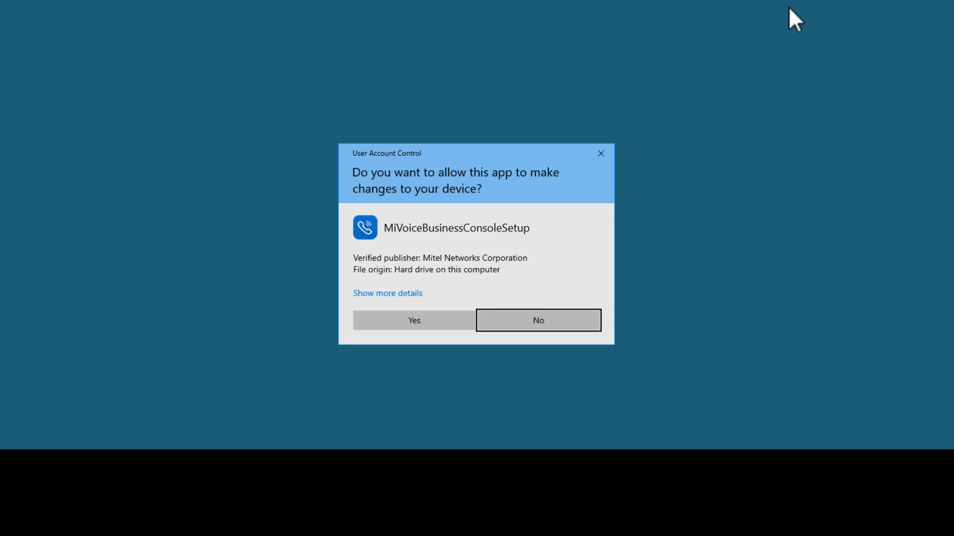
{"action": "left_click", "coordinate": [417, 321]}
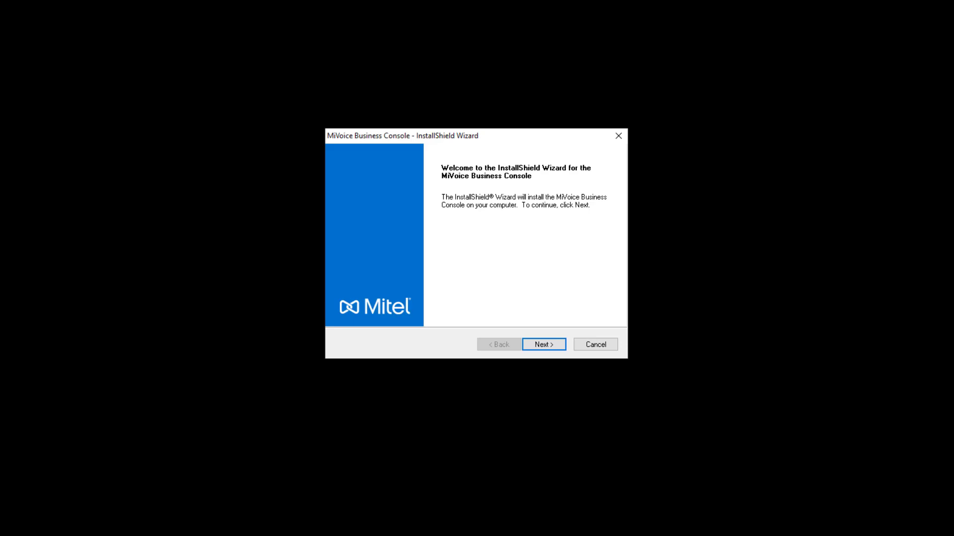
{"action": "key", "text": "Return"}
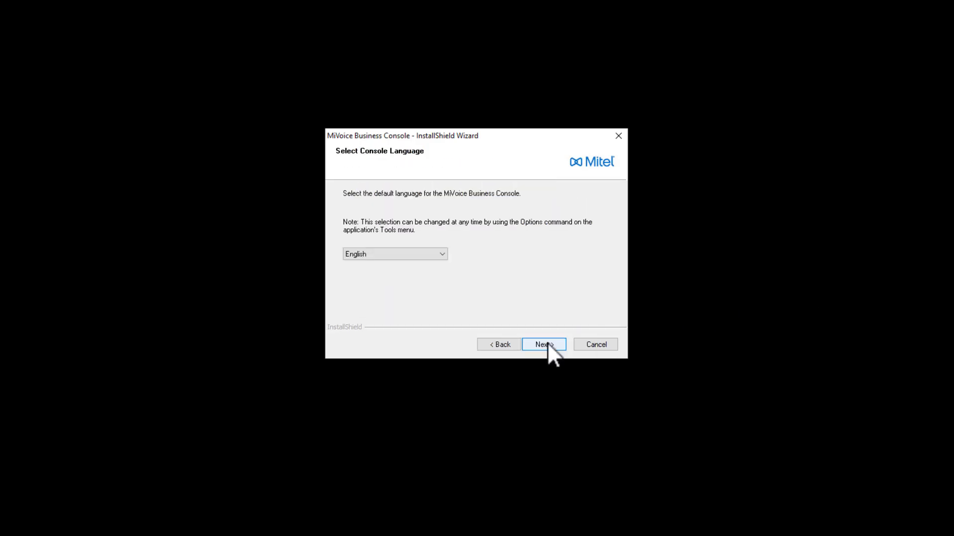
{"action": "left_click", "coordinate": [545, 343]}
{"action": "key", "text": "Return"}
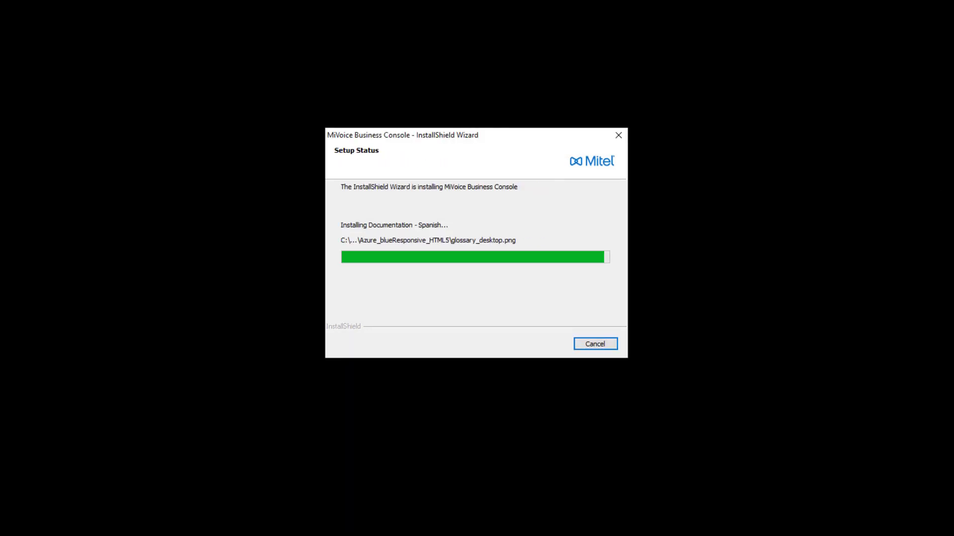
Start the MiVoice Business Console Configuration Wizard, give the console administrative access, and leave the optional Master Profile blank
{"action": "left_click", "coordinate": [503, 318]}
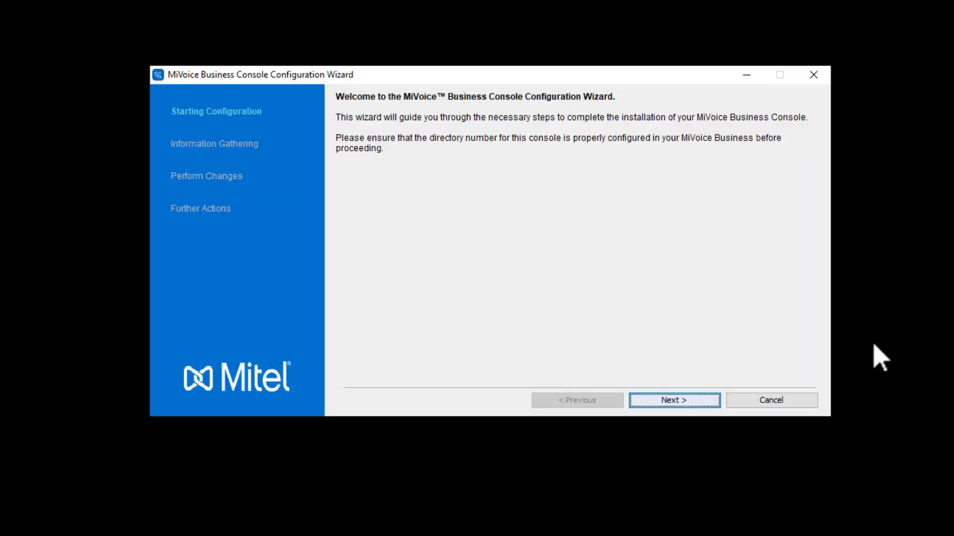
{"action": "left_click", "coordinate": [689, 400]}
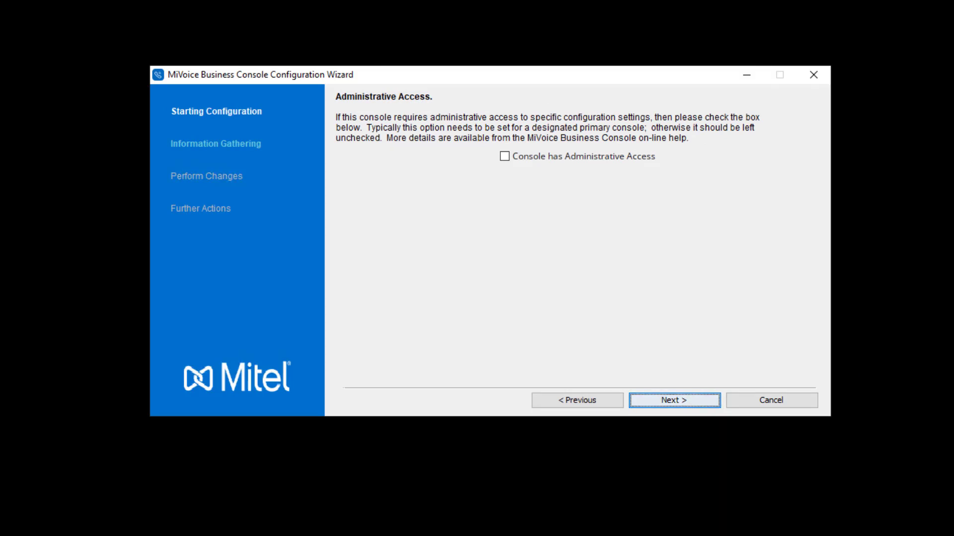
{"action": "left_click", "coordinate": [507, 156]}
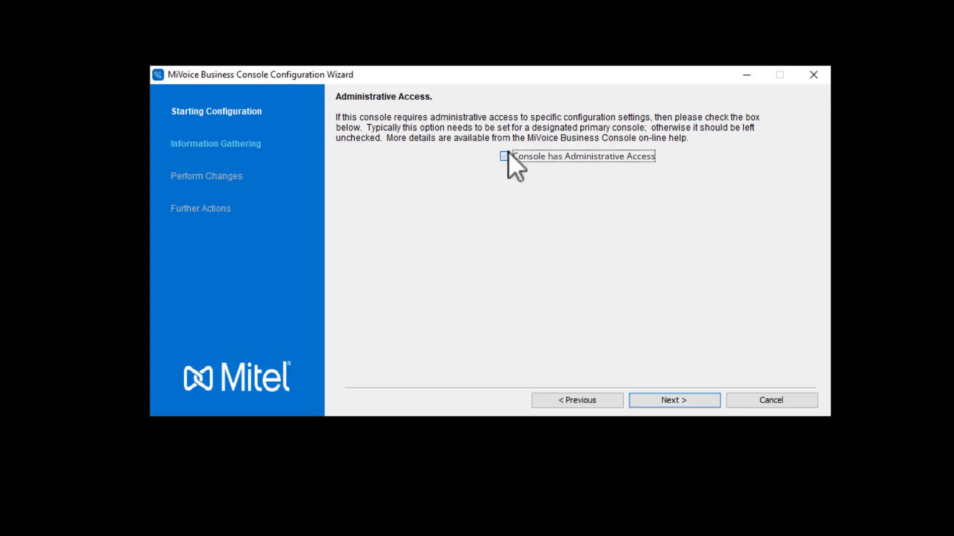
{"action": "left_click", "coordinate": [676, 398]}
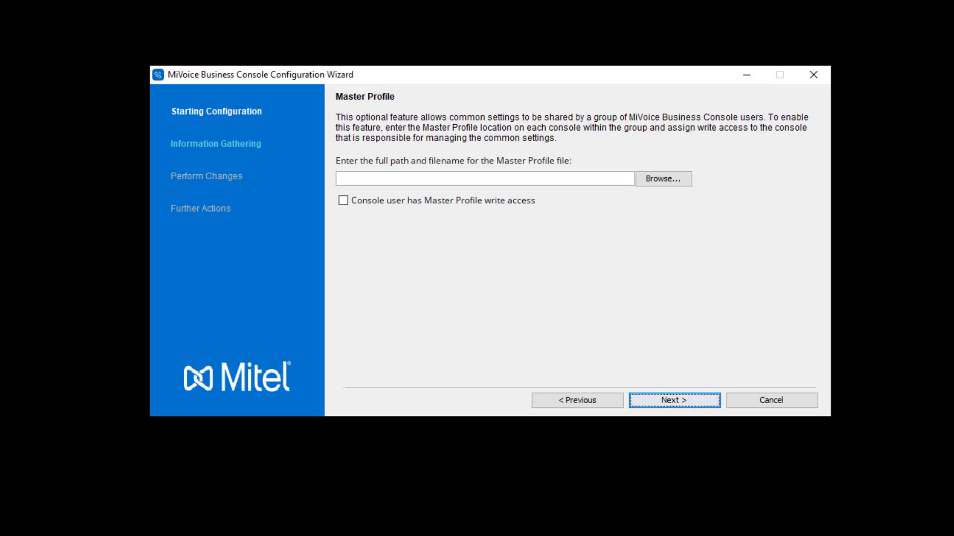
{"action": "key", "text": "Return"}
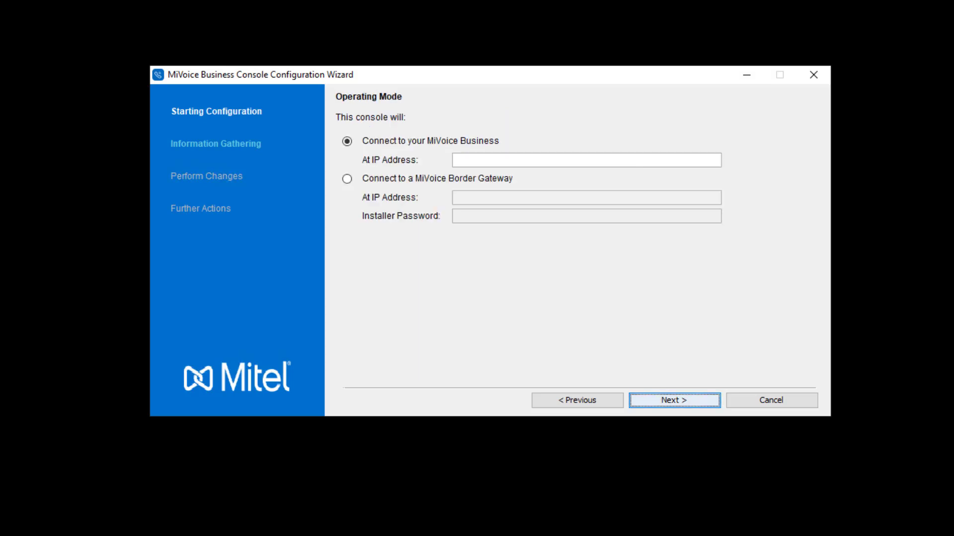
Configure connection to MiVoice Business at 134.199.1.2, entering the Set Replacement Access Code and directory number 1999 and keeping the preset QoS settings
{"action": "type", "text": "134.199.1.2"}
{"action": "key", "text": "Return"}
{"action": "type", "text": "###"}
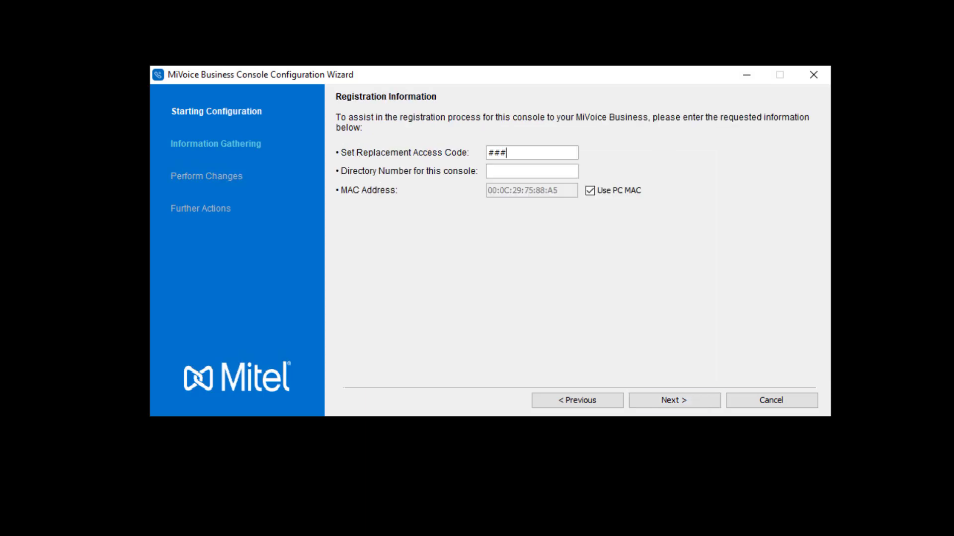
{"action": "key", "text": "Tab"}
{"action": "type", "text": "1999"}
{"action": "key", "text": "Return"}
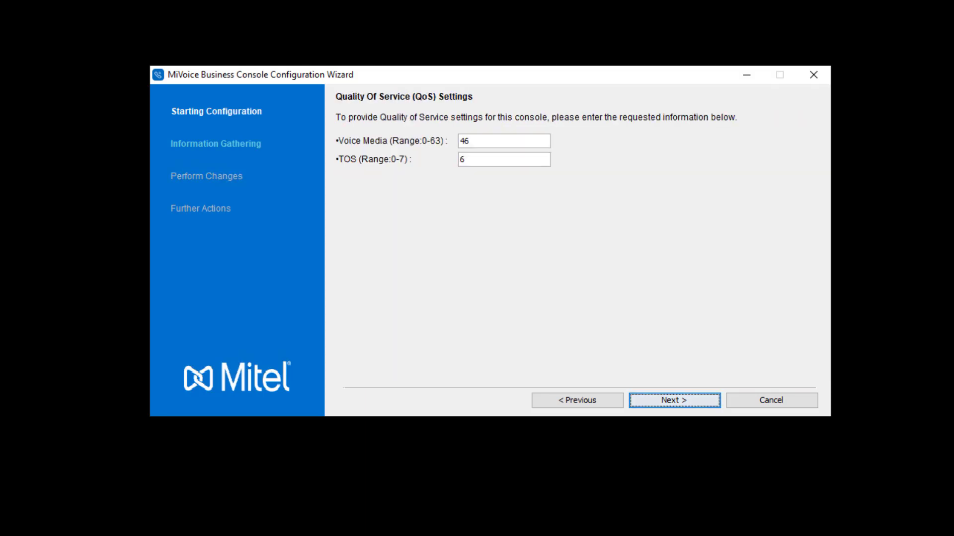
{"action": "left_click", "coordinate": [678, 400]}
{"action": "left_click", "coordinate": [671, 402]}
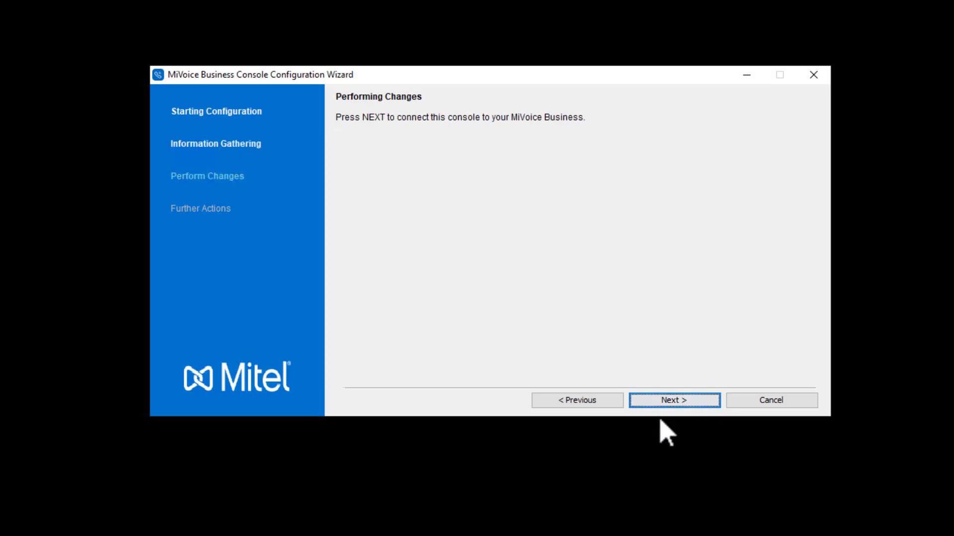